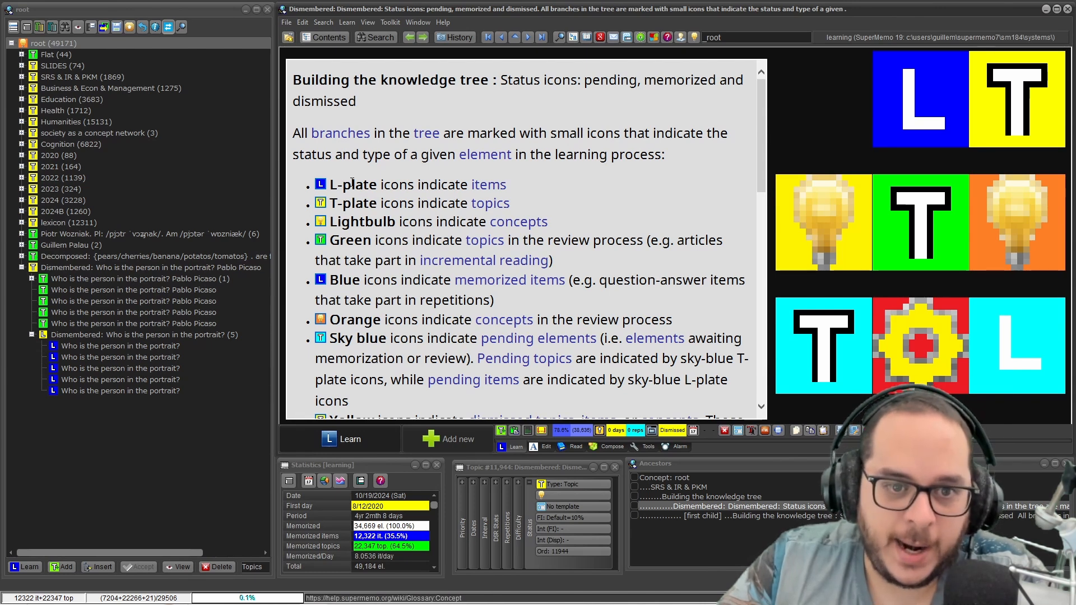
{"action": "left_click_drag", "start_coordinate": [343, 185], "coordinate": [384, 337]}
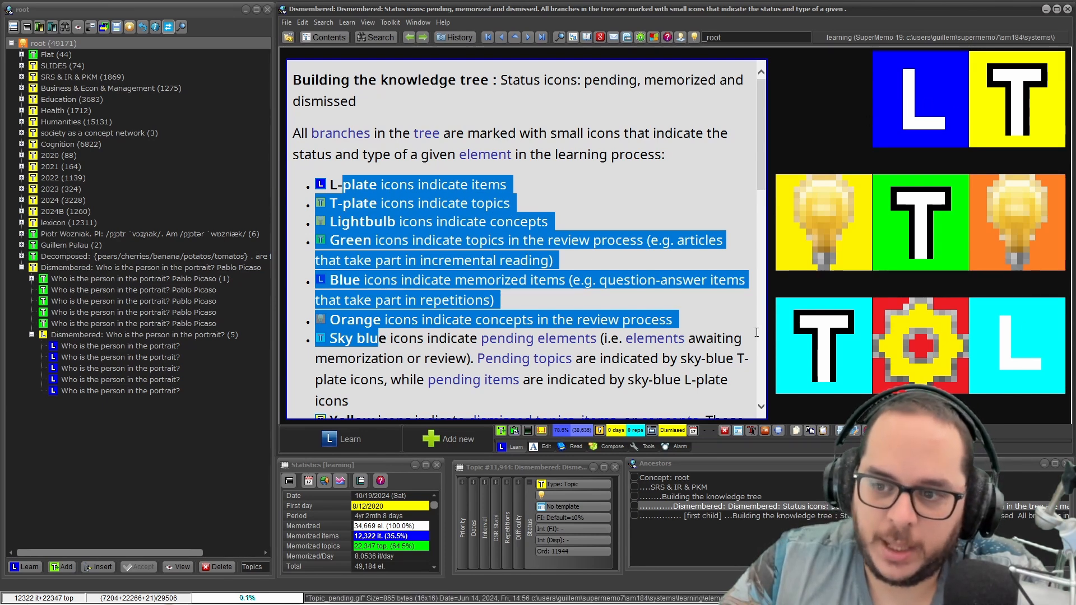
{"action": "left_click", "coordinate": [579, 204]}
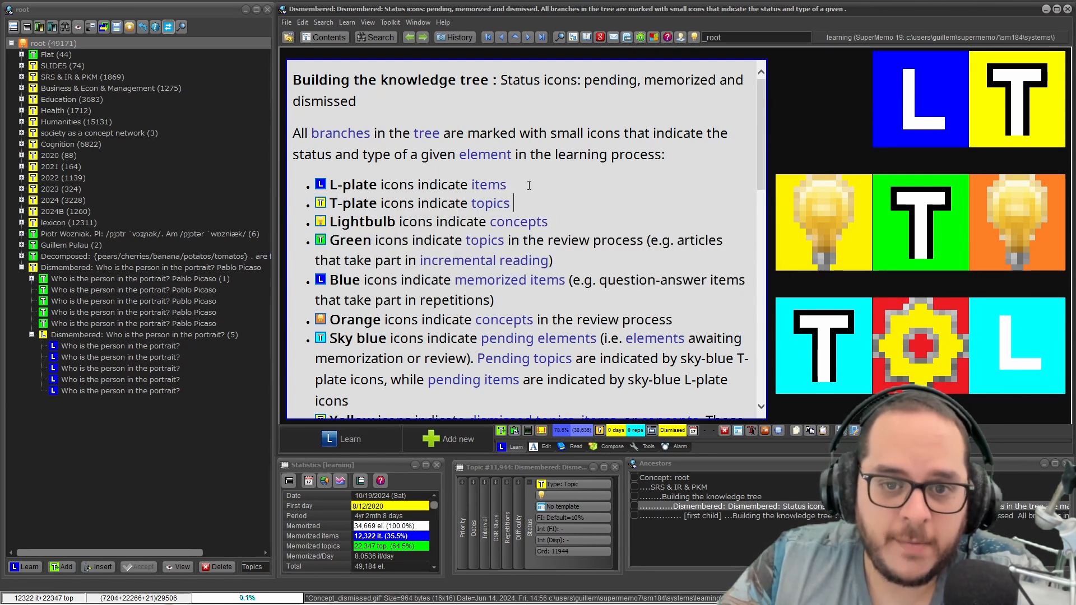
{"action": "left_click_drag", "start_coordinate": [529, 185], "coordinate": [338, 177]}
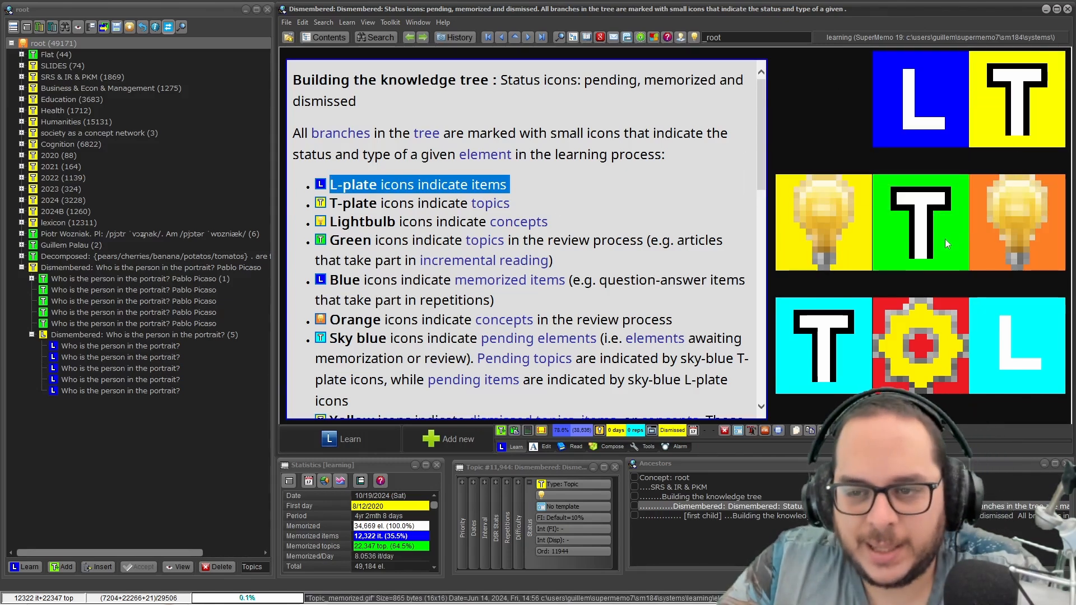
{"action": "left_click", "coordinate": [598, 196]}
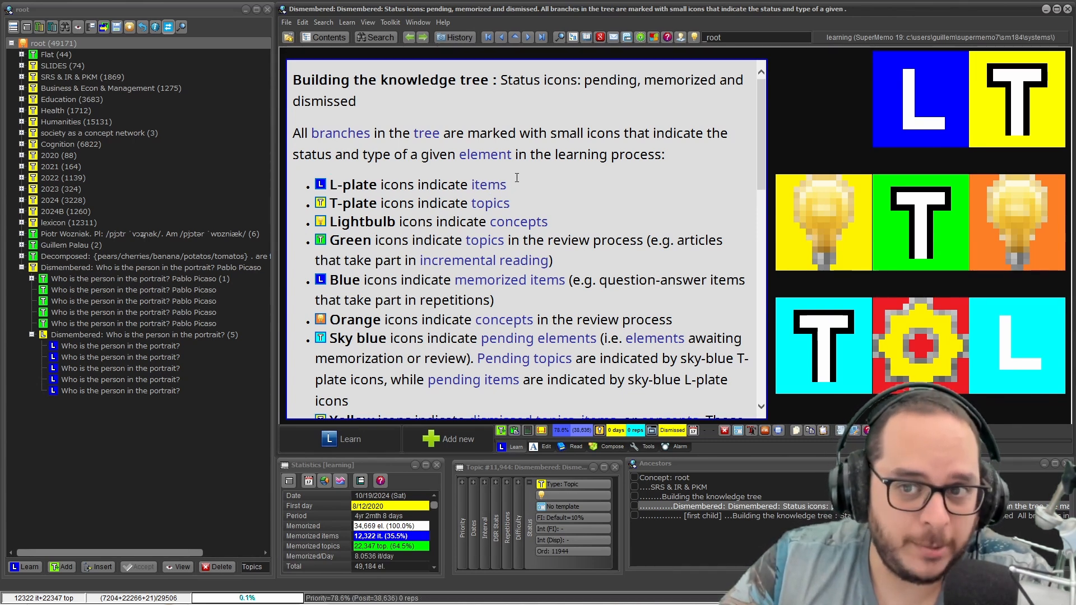
{"action": "right_click", "coordinate": [600, 52]}
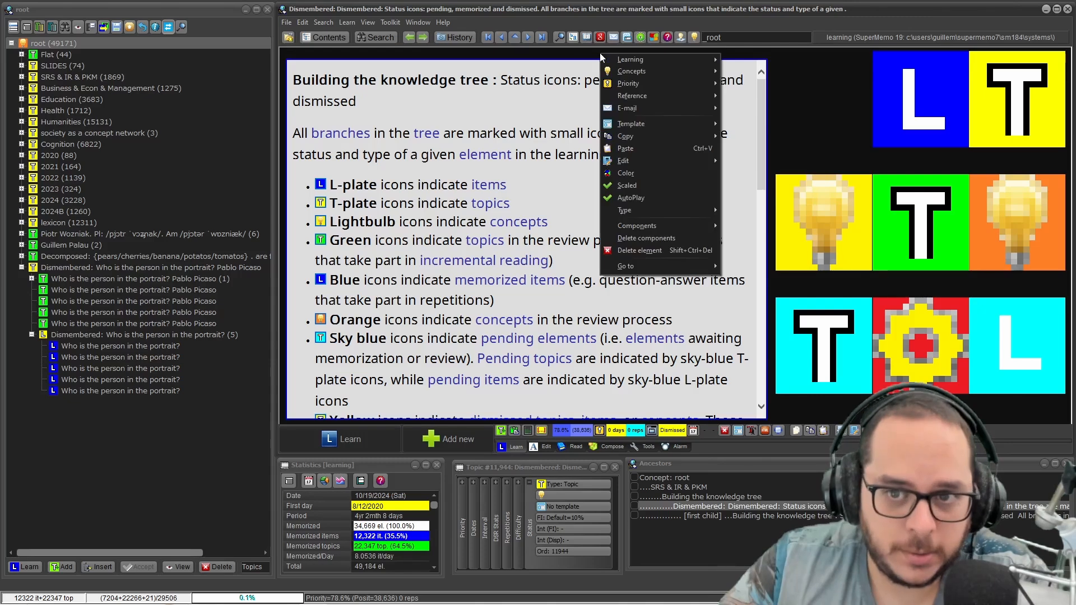
{"action": "mouse_move", "coordinate": [652, 161]}
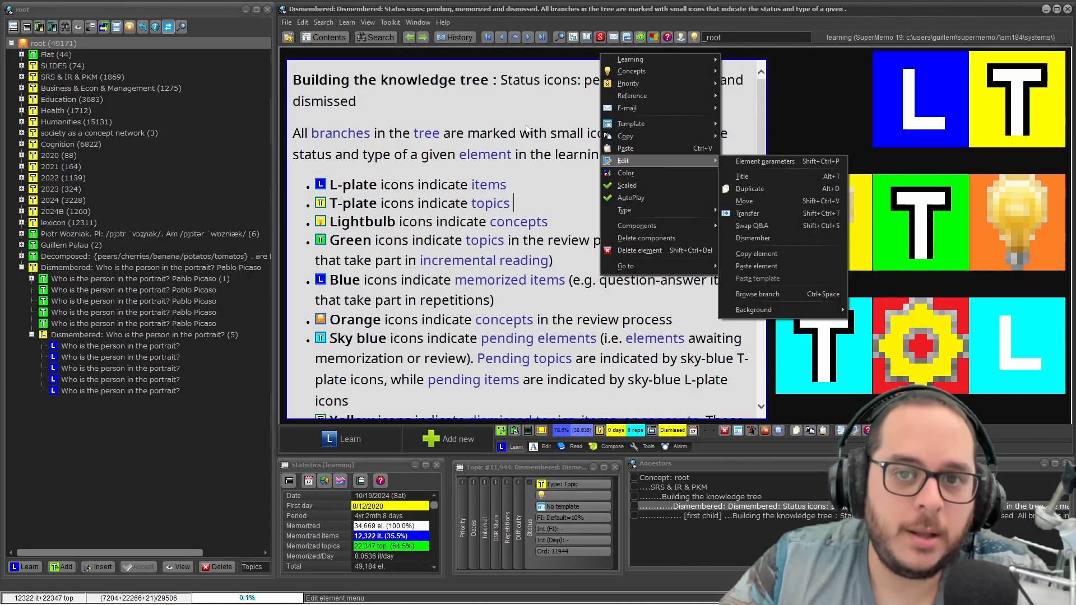
{"action": "left_click", "coordinate": [524, 124]}
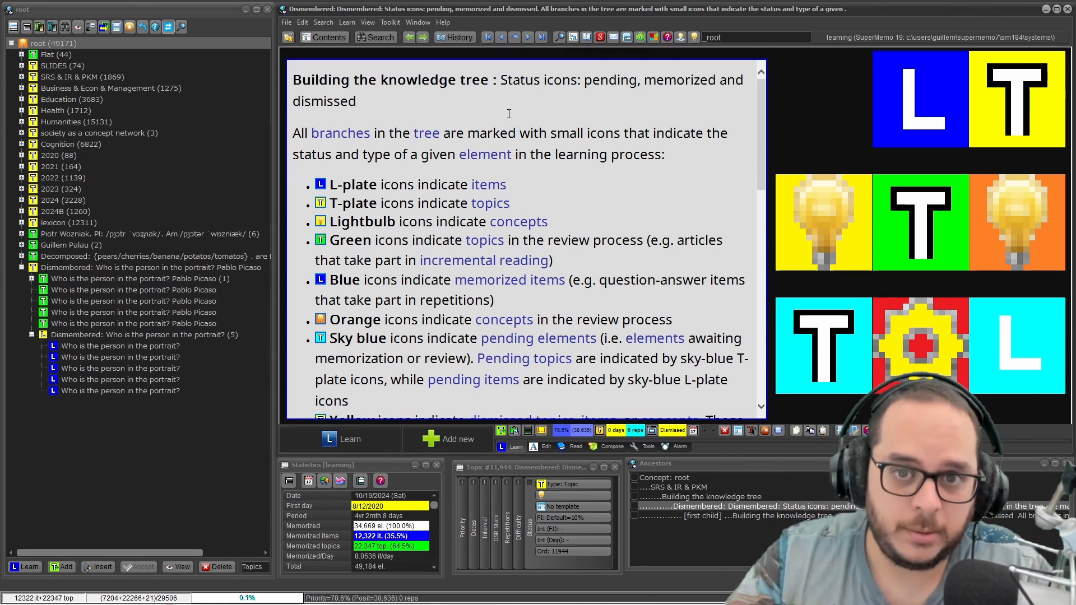
Step: Dismember the status icons article, propagating its HTML text component to all child elements
{"action": "right_click", "coordinate": [536, 53]}
{"action": "mouse_move", "coordinate": [603, 159]}
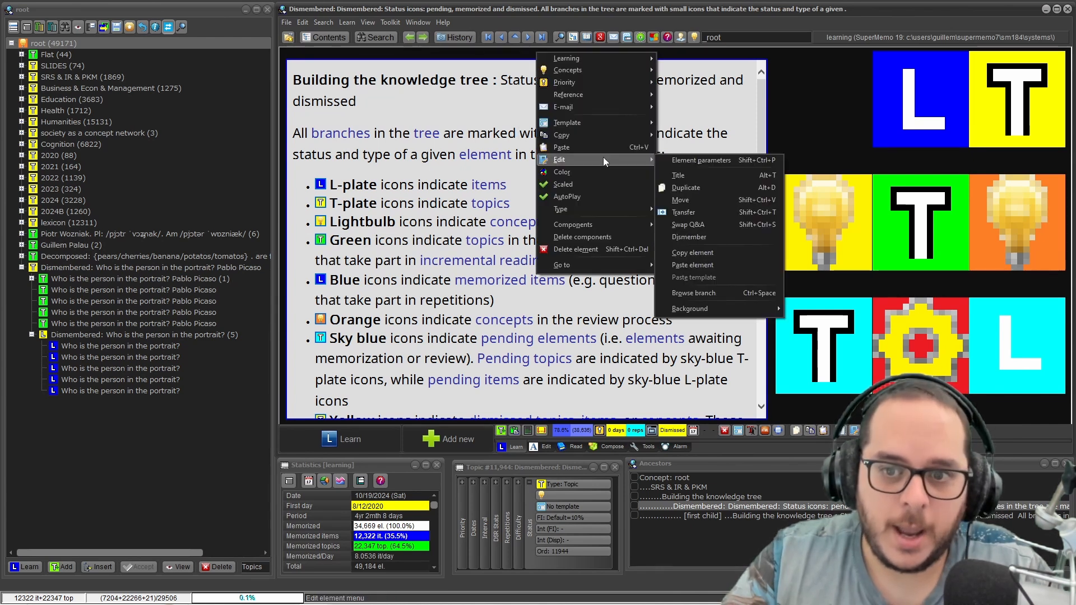
{"action": "left_click", "coordinate": [709, 236]}
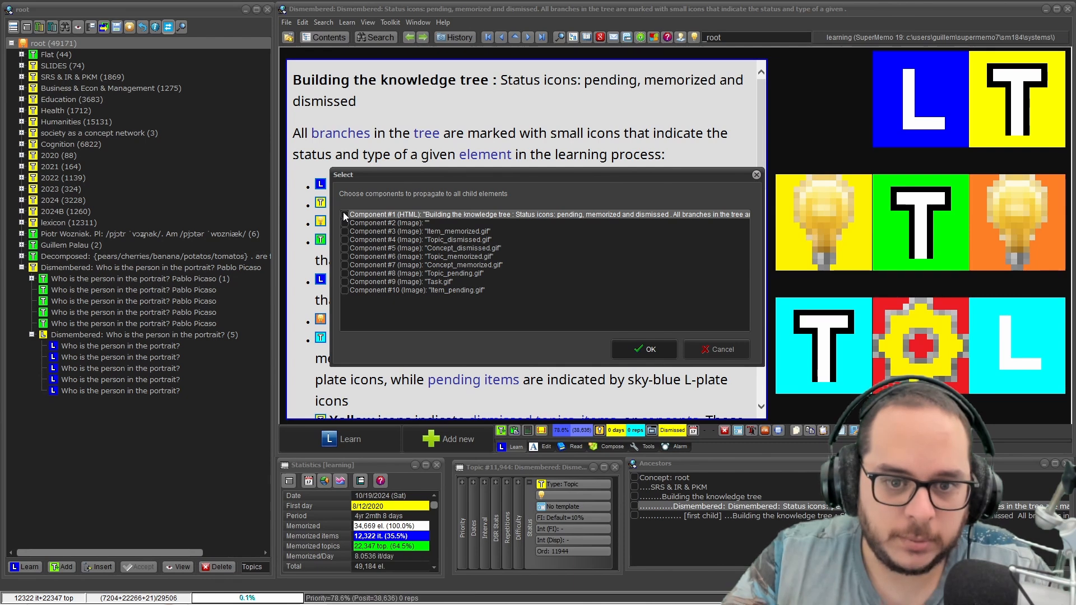
{"action": "left_click", "coordinate": [613, 351]}
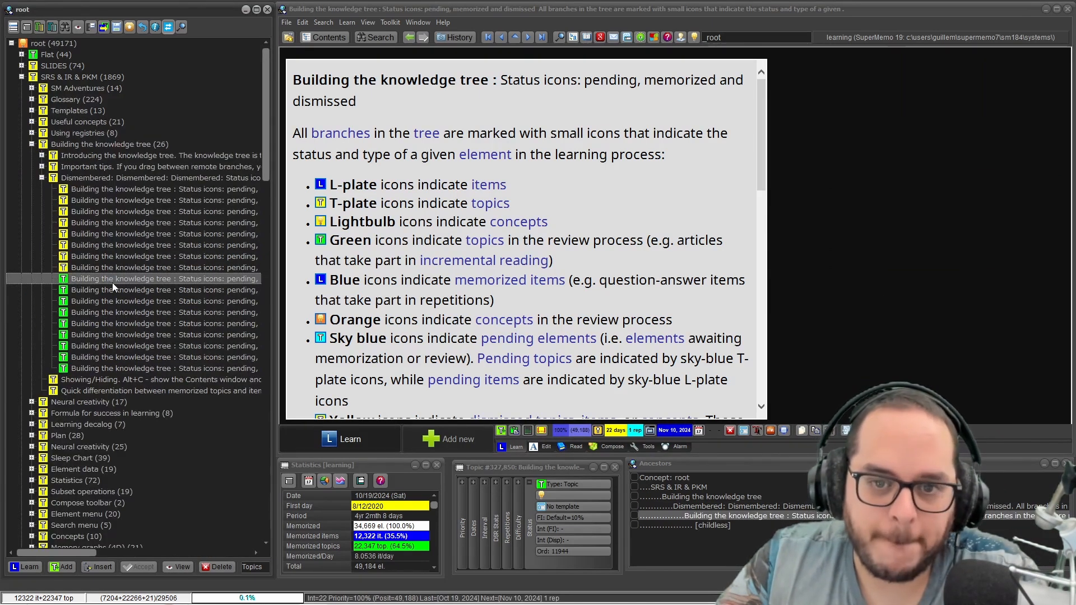
Step: Go through the child elements of the dismembered article to check which components each one holds
{"action": "left_click", "coordinate": [98, 200]}
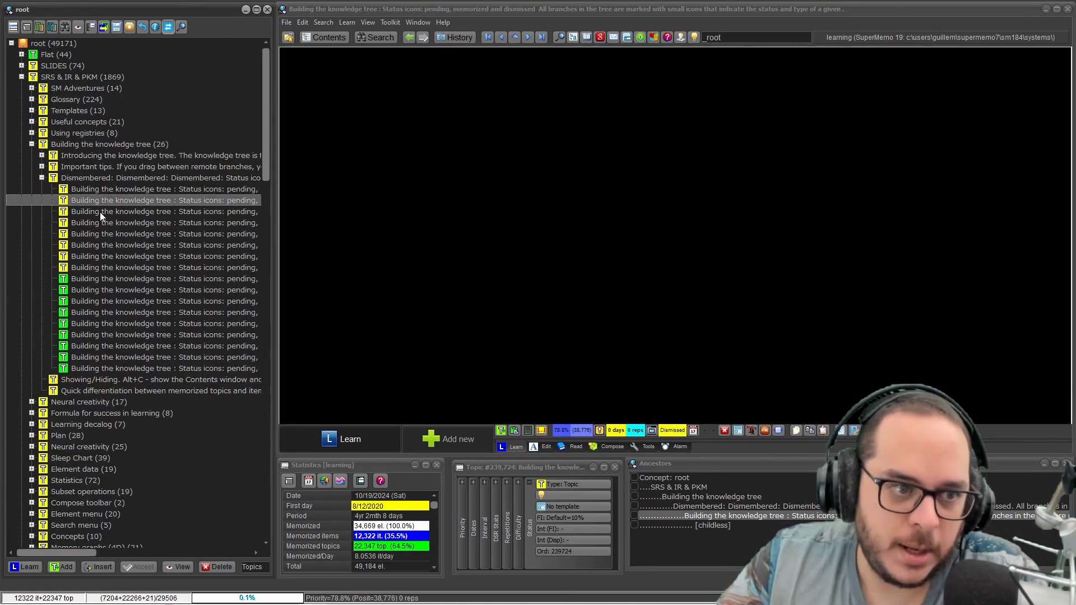
{"action": "left_click", "coordinate": [99, 212]}
{"action": "left_click", "coordinate": [100, 225]}
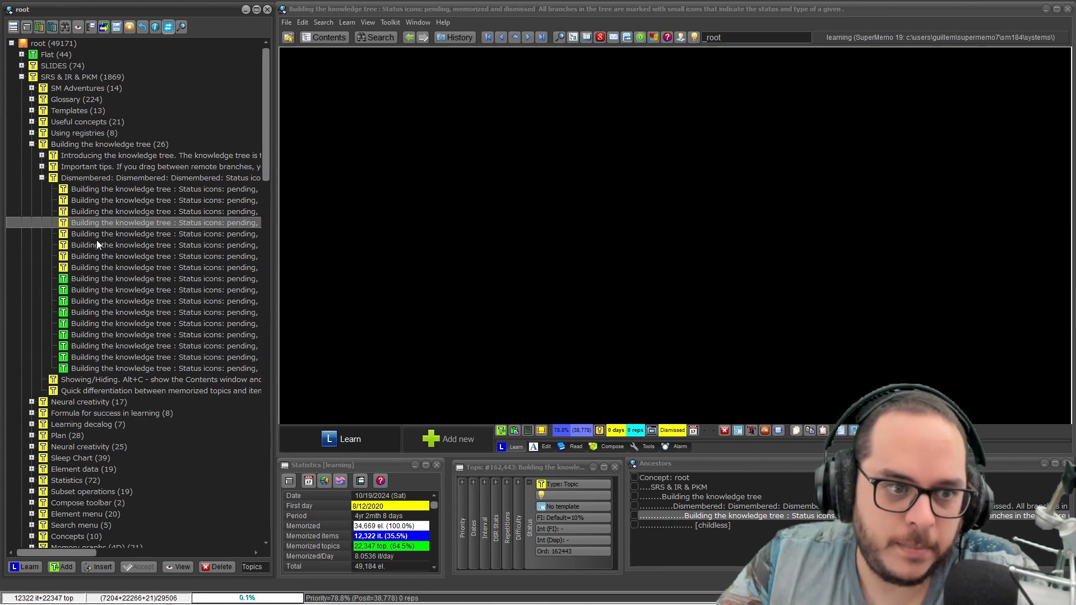
{"action": "left_click", "coordinate": [97, 244]}
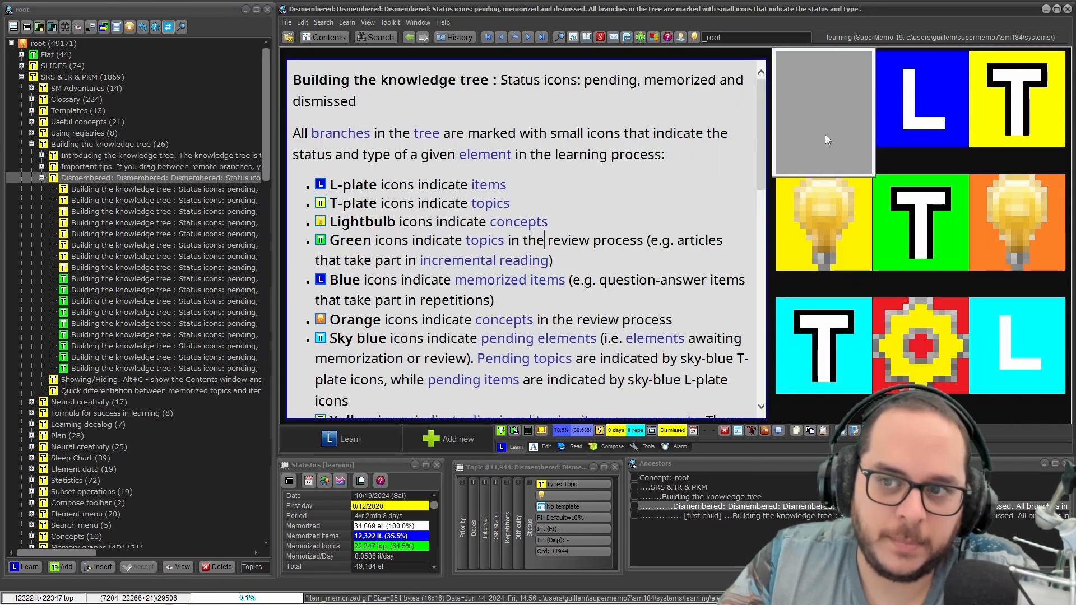
{"action": "left_click", "coordinate": [126, 280]}
Step: Reduce the blue L-plate child to the line "L-plate icons indicate items", cloze that line and open the resulting item
{"action": "left_click", "coordinate": [128, 290]}
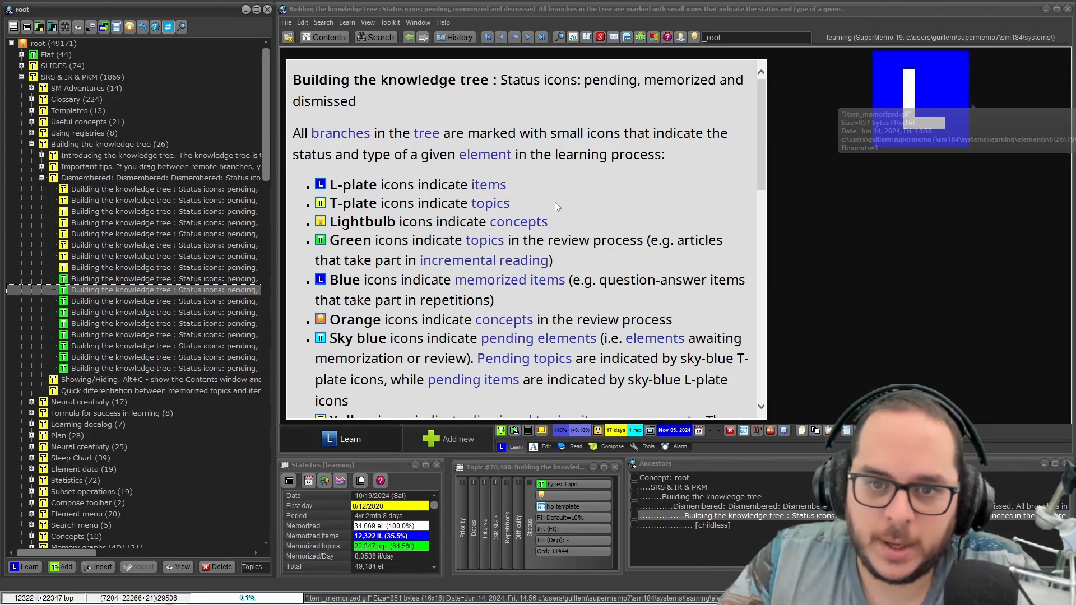
{"action": "left_click", "coordinate": [502, 188]}
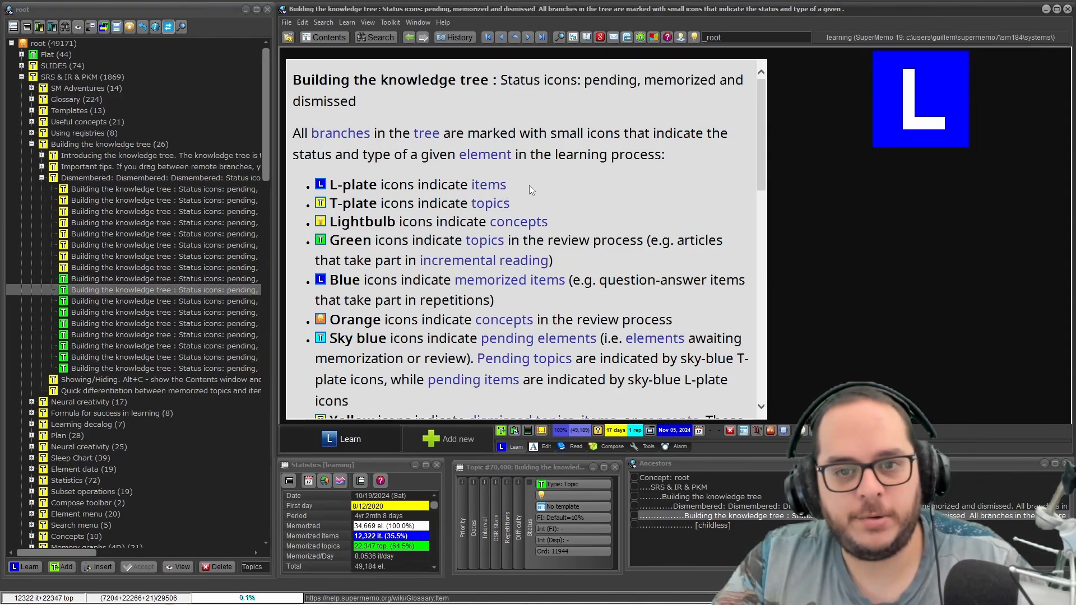
{"action": "left_click_drag", "start_coordinate": [529, 185], "coordinate": [572, 352]}
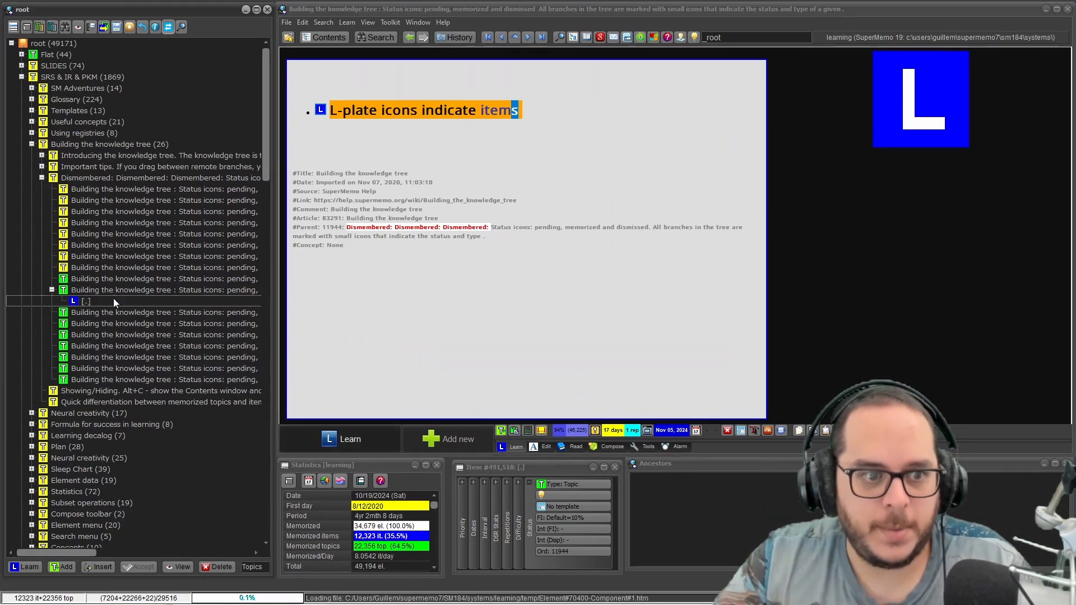
{"action": "left_click", "coordinate": [89, 300]}
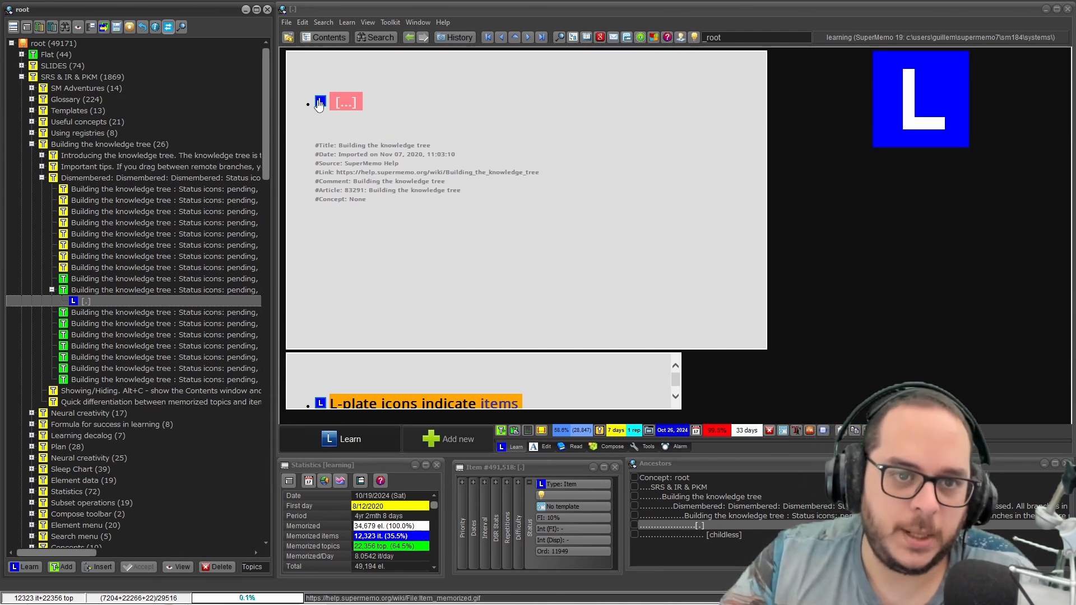
{"action": "left_click", "coordinate": [357, 114]}
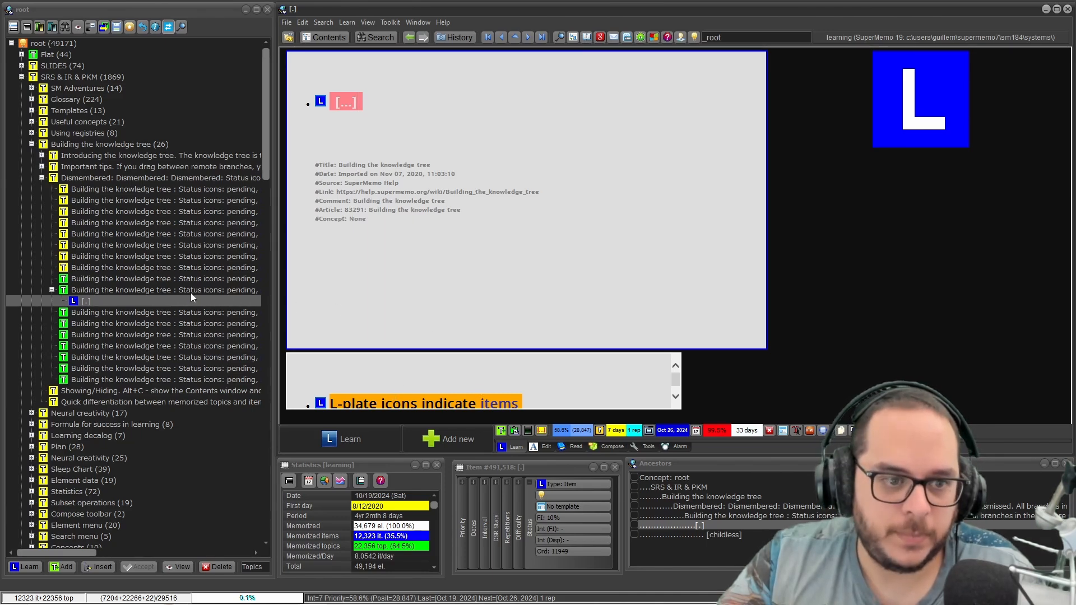
Step: Trim the yellow T-plate child's article to the line "T-plate icons indicate topics" and cloze the word "topics"
{"action": "left_click", "coordinate": [170, 309]}
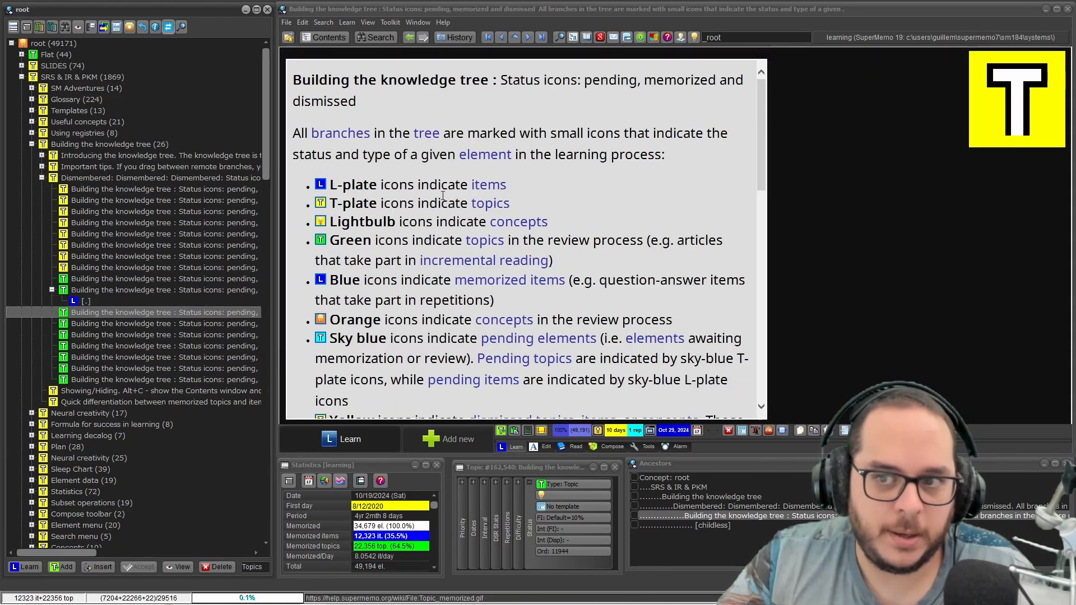
{"action": "left_click", "coordinate": [543, 181]}
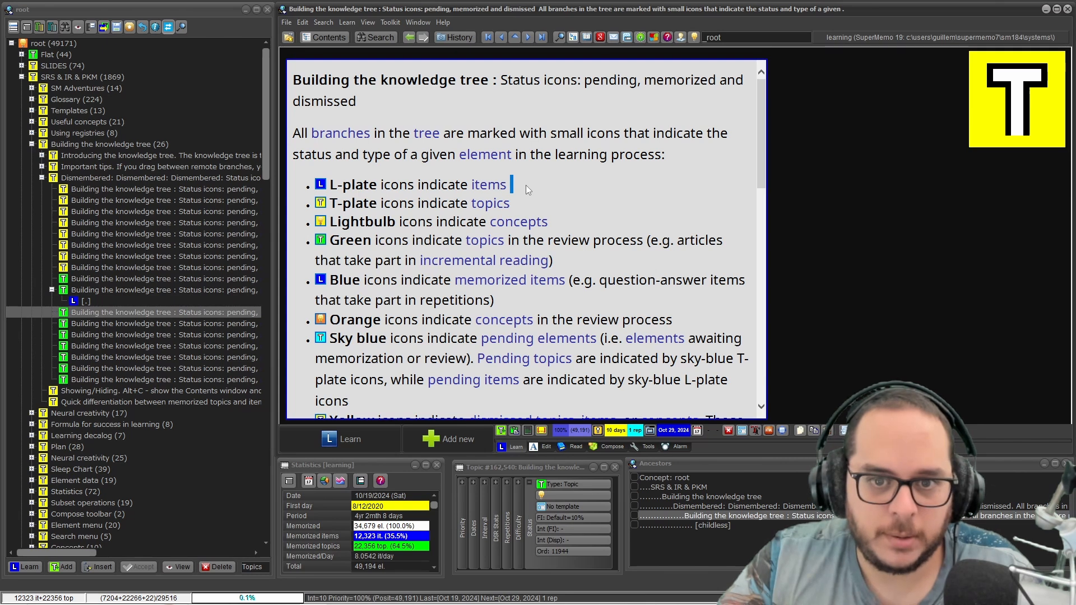
{"action": "left_click_drag", "start_coordinate": [519, 184], "coordinate": [312, 80]}
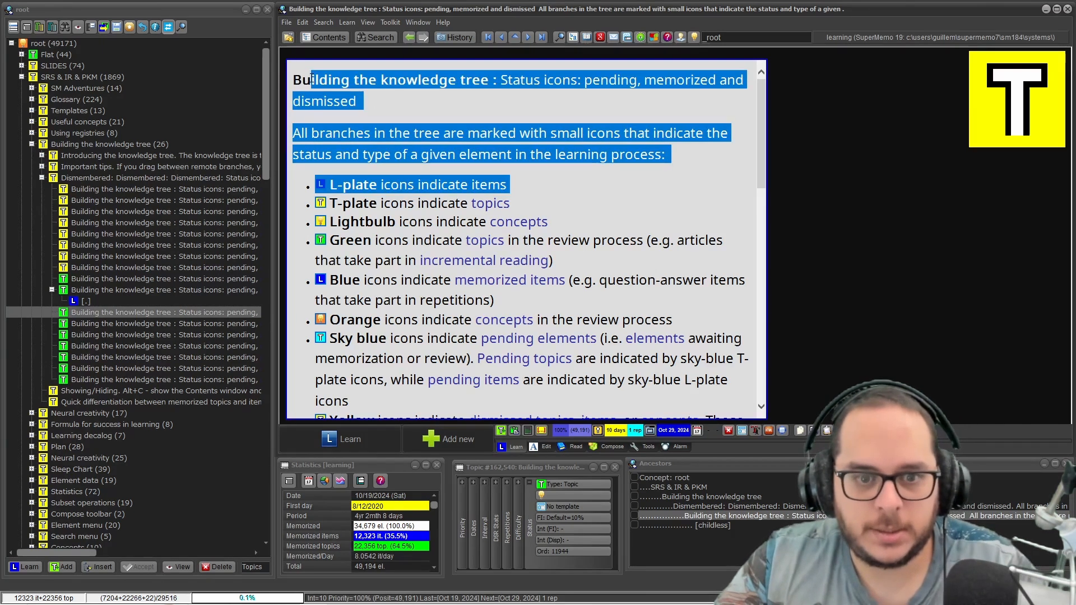
{"action": "key", "text": "Delete"}
{"action": "left_click_drag", "start_coordinate": [526, 128], "coordinate": [472, 109]}
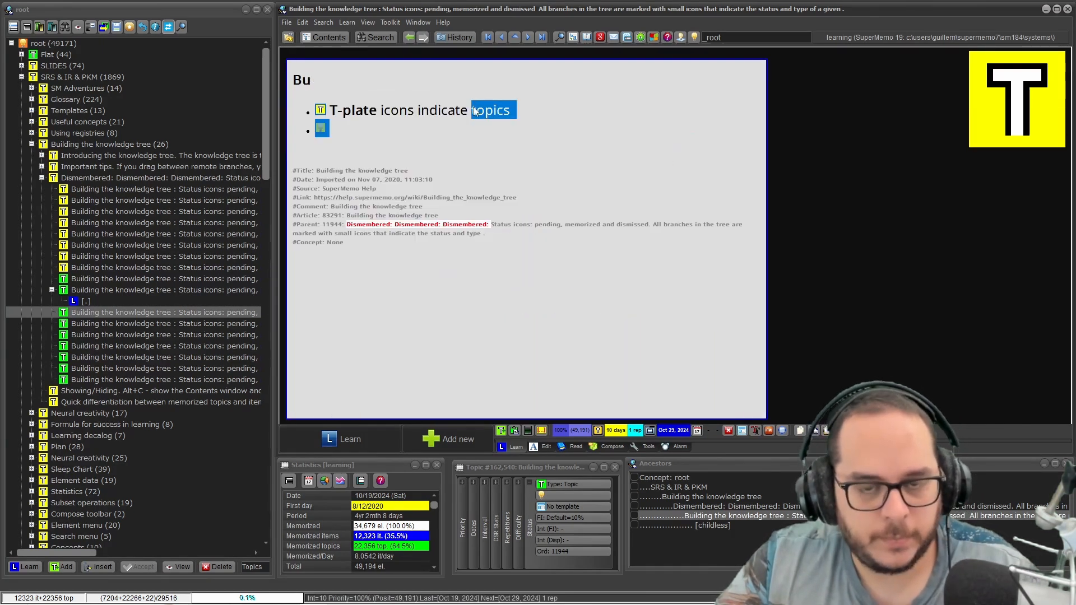
{"action": "key", "text": "alt+z"}
Step: Open the new T-plate cloze item and strip the formatting and icon from its answer, leaving plain "topics"
{"action": "left_click", "coordinate": [159, 323]}
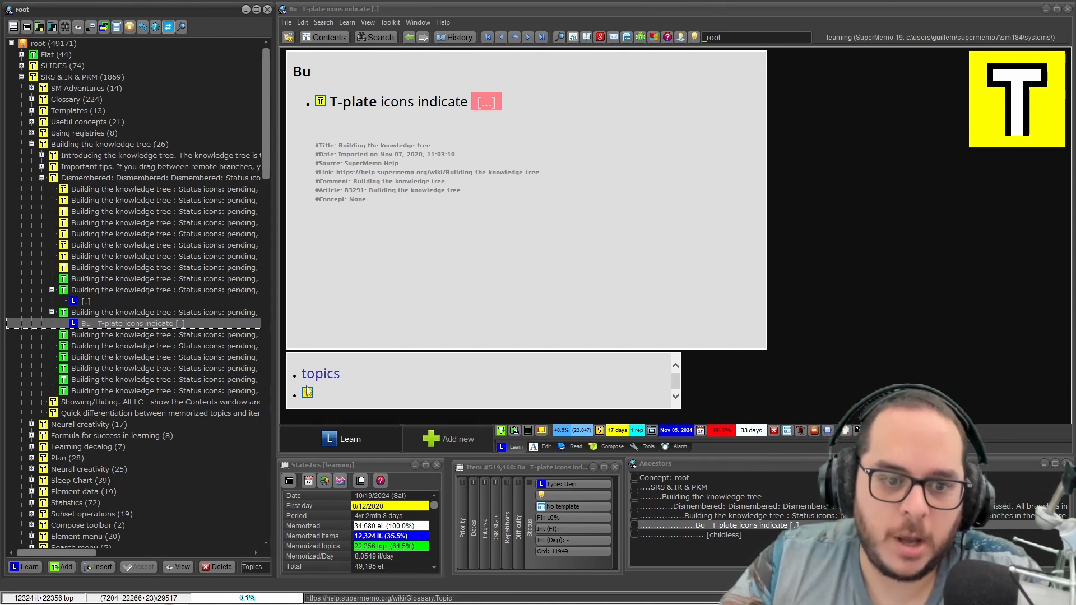
{"action": "left_click", "coordinate": [363, 377]}
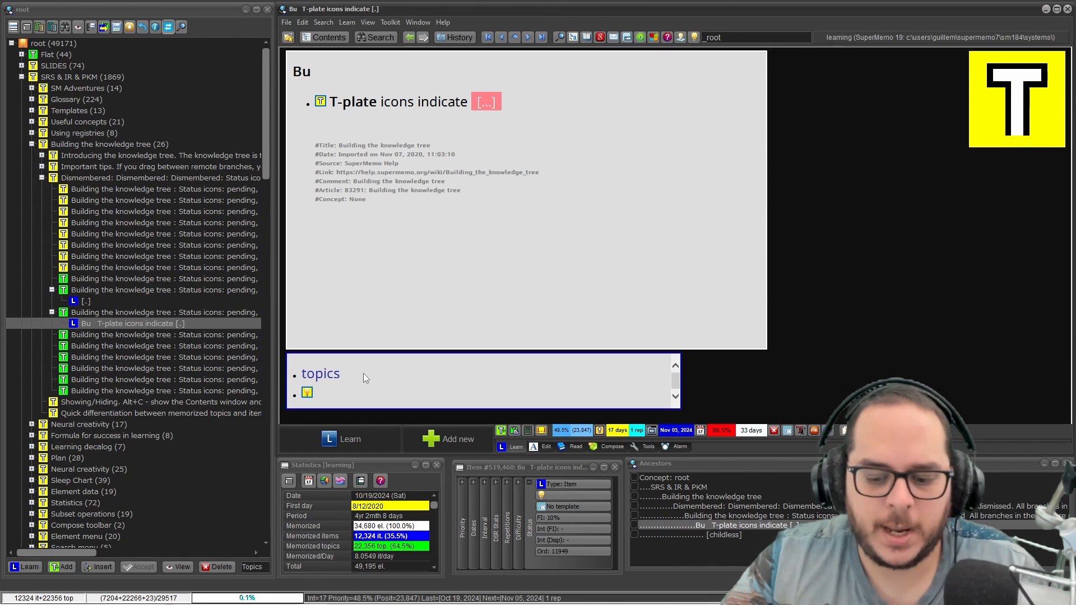
{"action": "key", "text": "ctrl+shift+F12"}
{"action": "key", "text": "Return"}
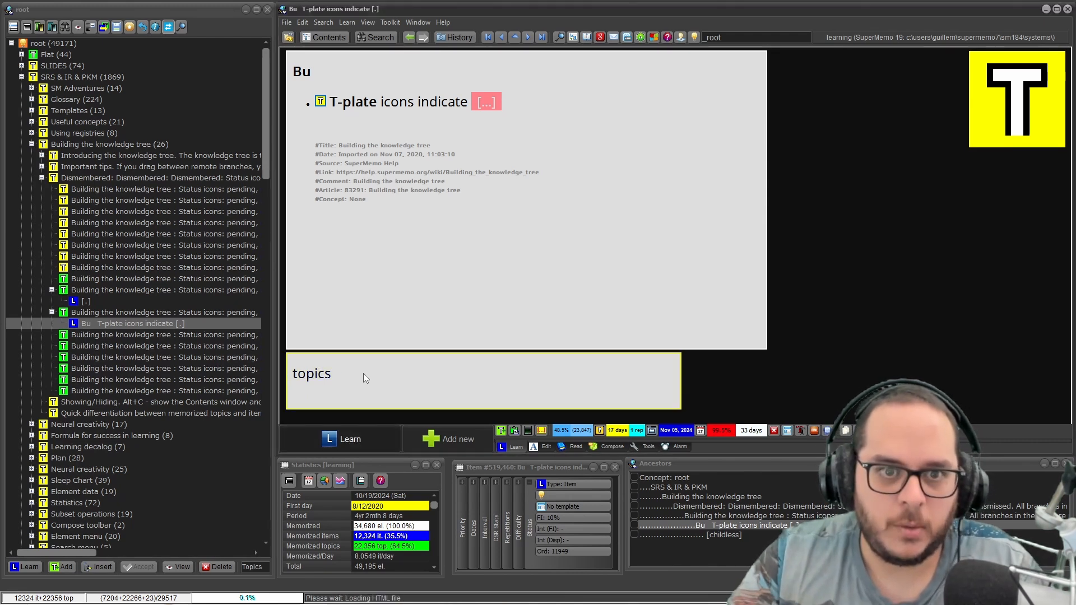
Step: Remove the small icon, the bullet and the leftover "Bu" heading from the T-plate question
{"action": "left_click", "coordinate": [489, 68]}
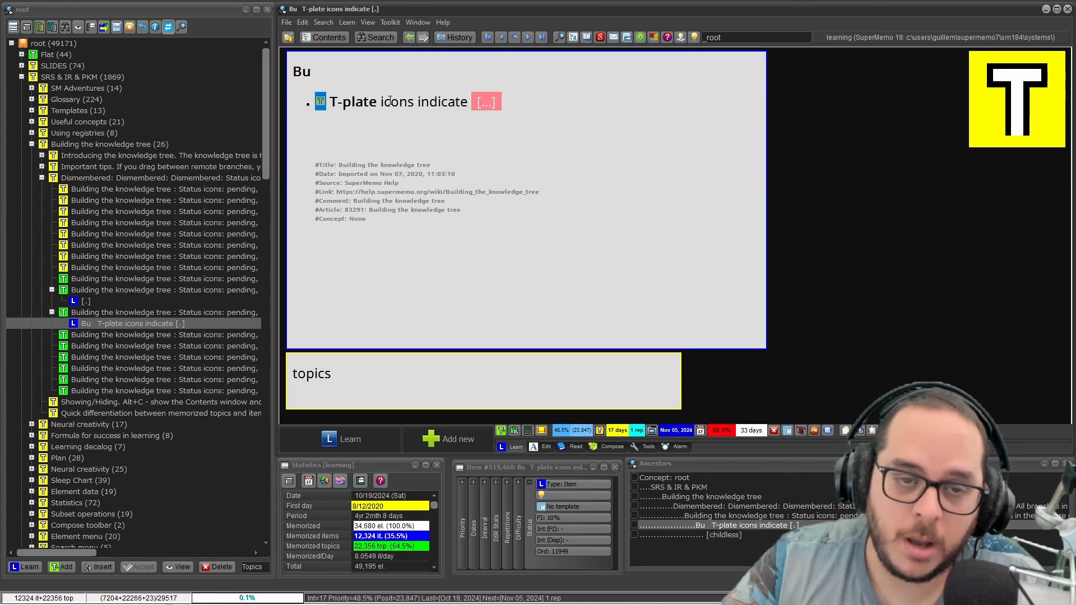
{"action": "key", "text": "BackSpace"}
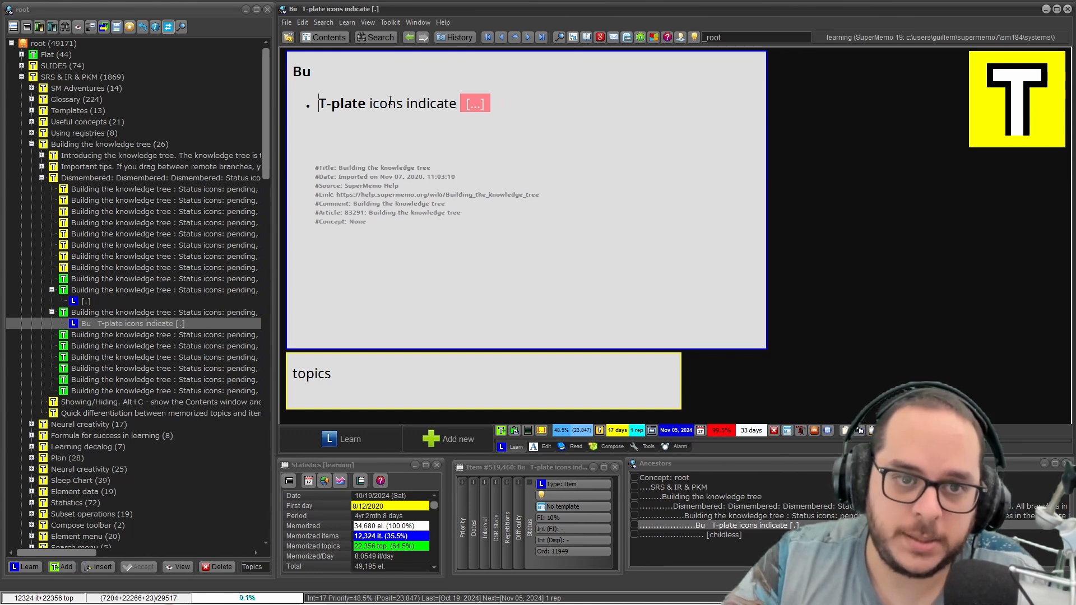
{"action": "key", "text": "BackSpace"}
{"action": "key", "text": "BackSpace"}
{"action": "key", "text": "BackSpace"}
{"action": "key", "text": "BackSpace"}
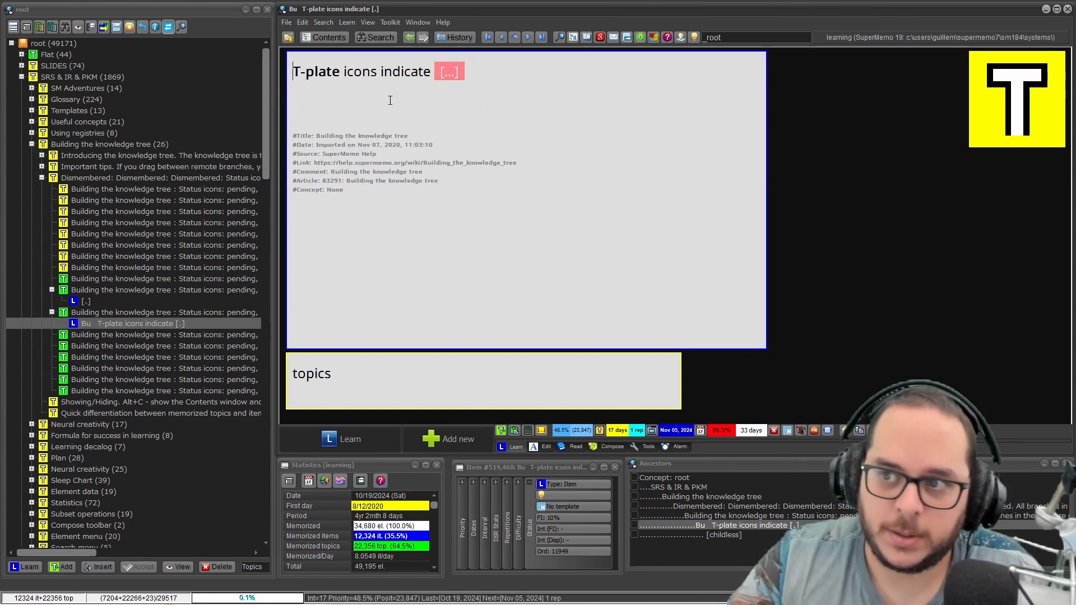
{"action": "key", "text": "Escape"}
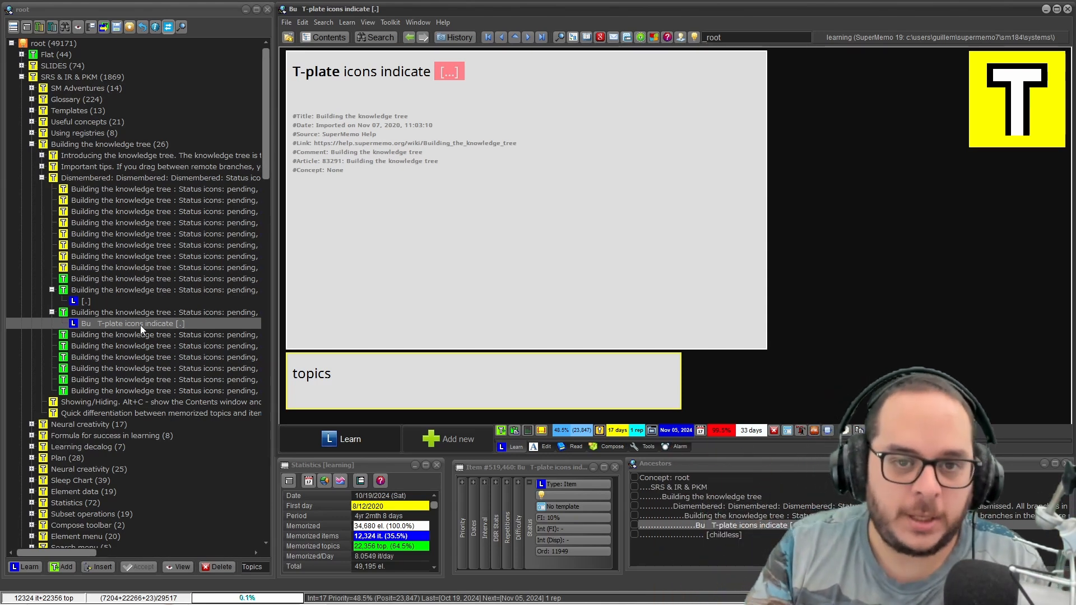
Step: In the child element with the sky-blue T image, extract the "Sky blue" paragraph about pending elements
{"action": "left_click", "coordinate": [179, 368]}
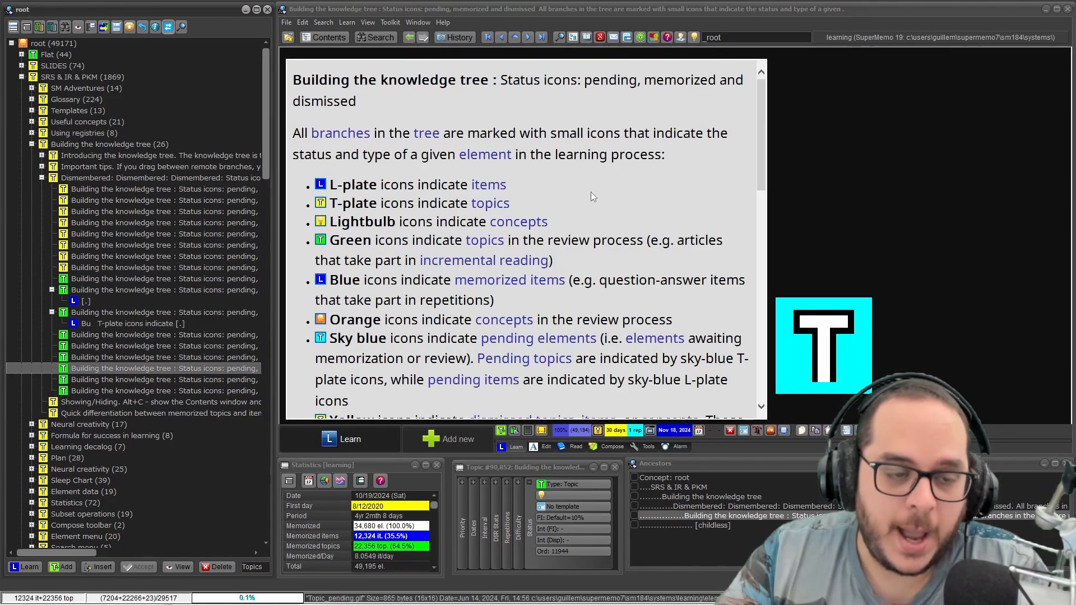
{"action": "triple_click", "coordinate": [610, 180]}
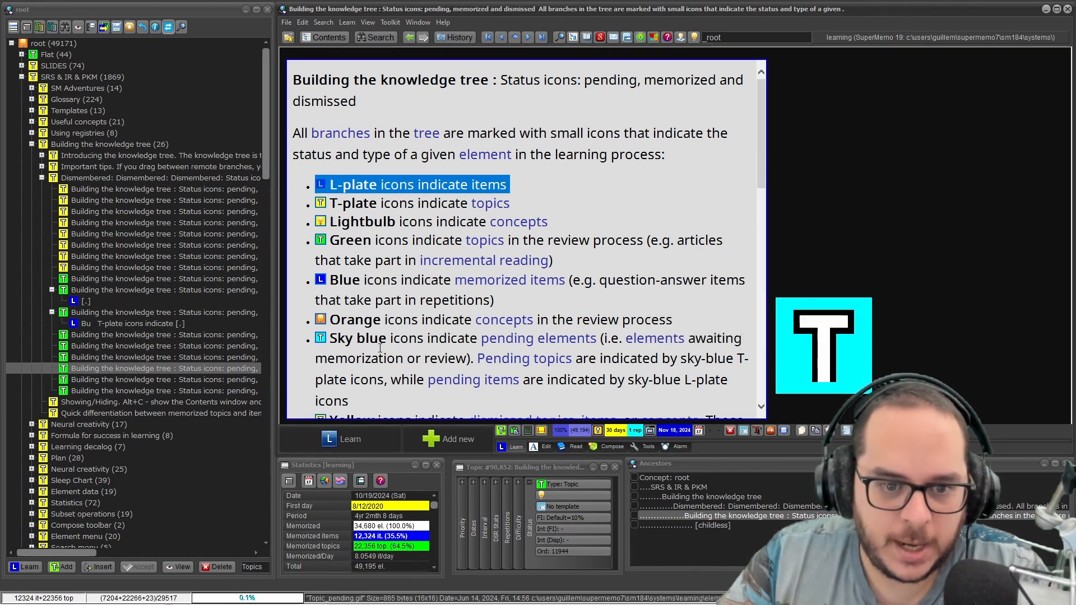
{"action": "mouse_move", "coordinate": [328, 338]}
{"action": "left_mouse_down"}
{"action": "mouse_move", "coordinate": [384, 358]}
{"action": "mouse_move", "coordinate": [385, 380]}
{"action": "mouse_move", "coordinate": [345, 401]}
{"action": "mouse_move", "coordinate": [311, 342]}
{"action": "left_mouse_up"}
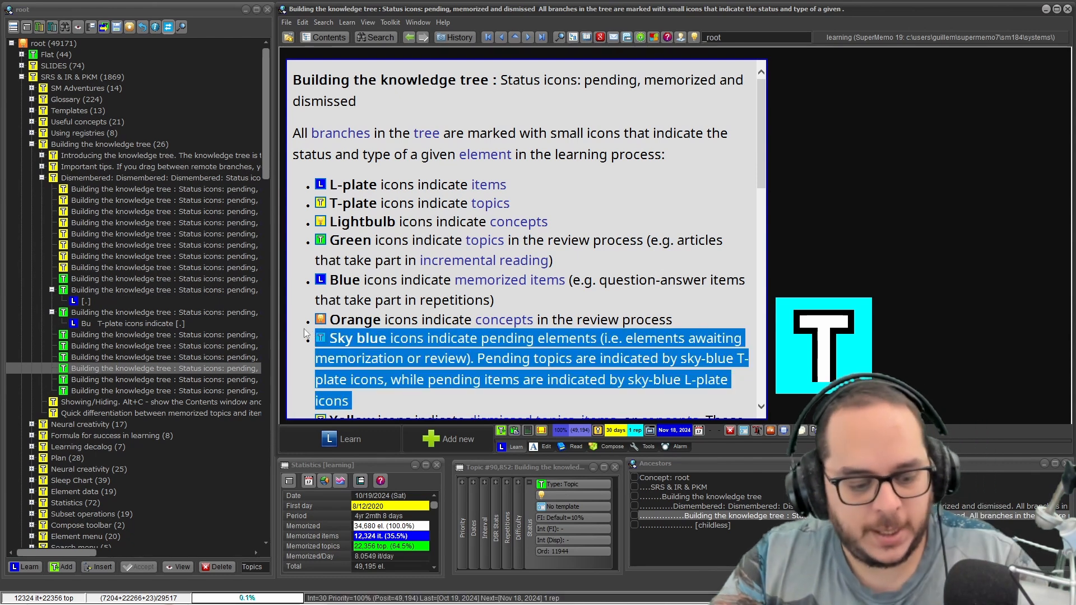
{"action": "key", "text": "alt+x"}
Step: Delete the sky-blue extract's existing image component and insert the pending topic image from its text instead
{"action": "right_click", "coordinate": [808, 342]}
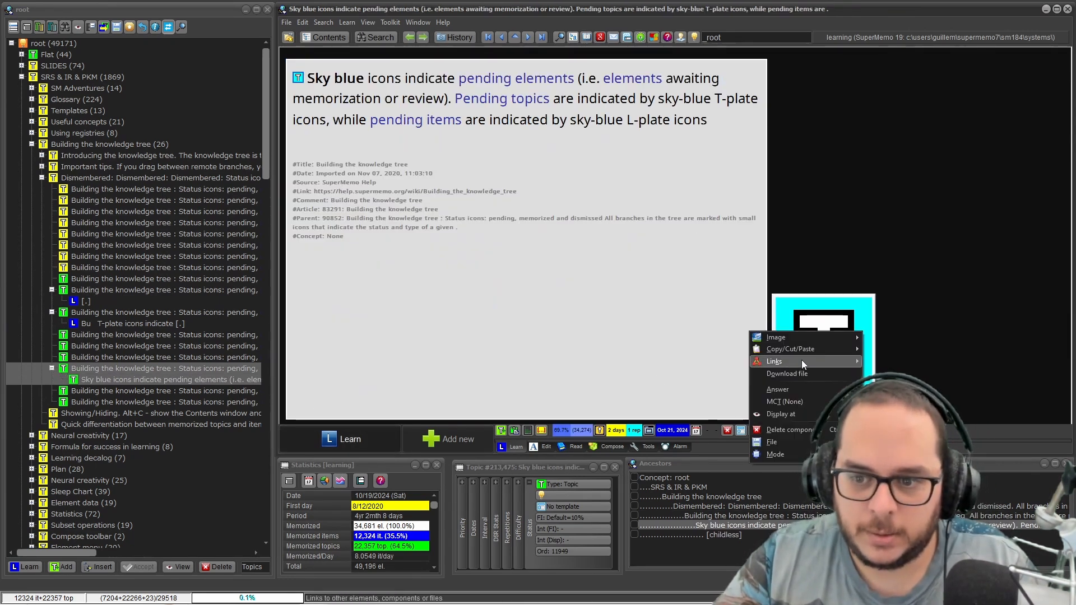
{"action": "left_click", "coordinate": [799, 426]}
{"action": "left_click", "coordinate": [446, 311]}
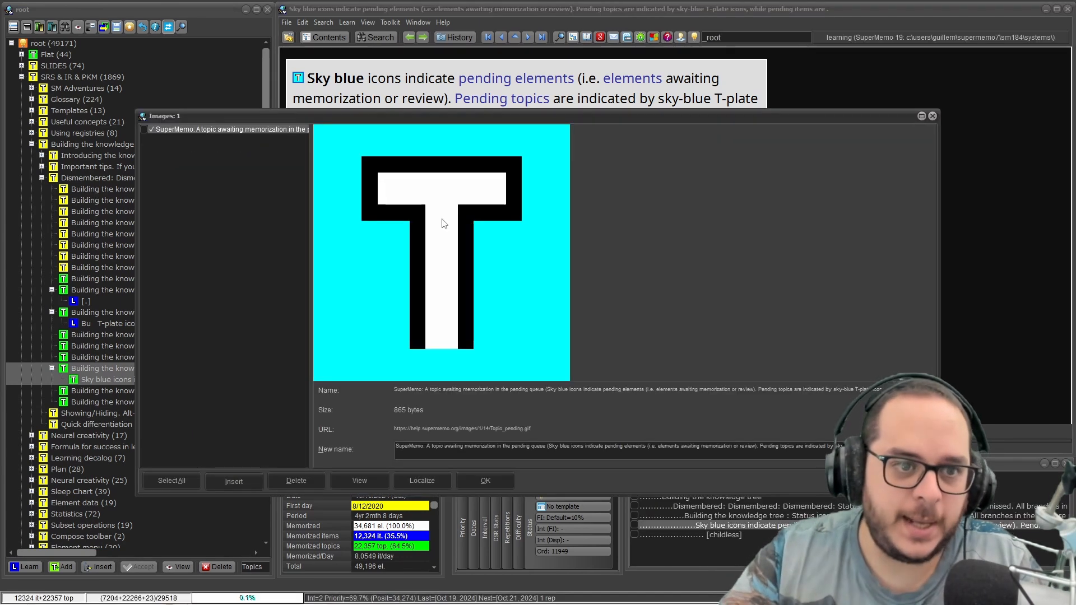
{"action": "left_click", "coordinate": [244, 480]}
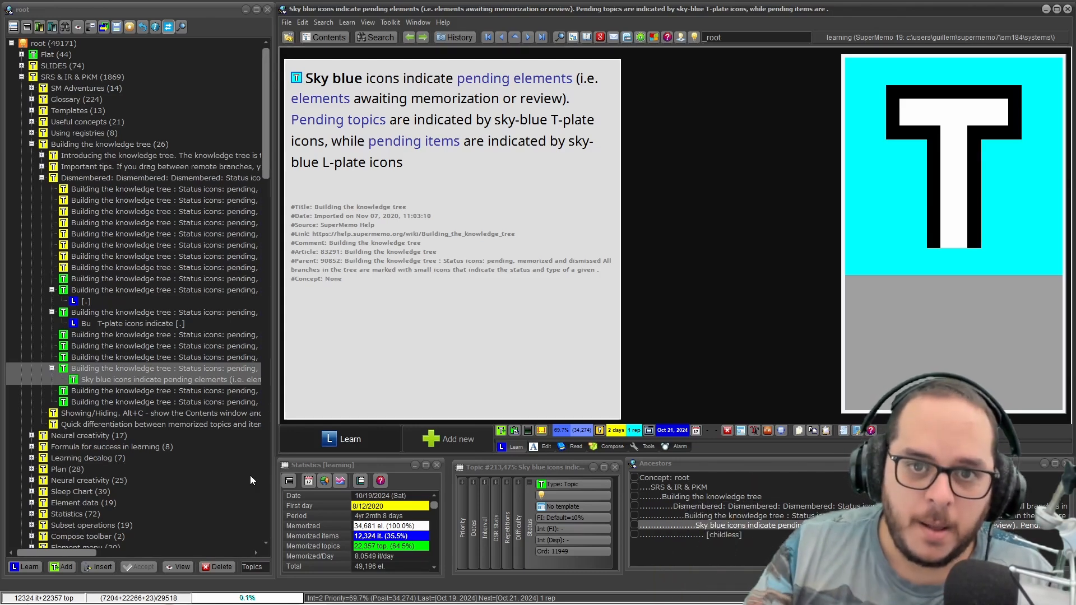
Step: View the child element with the green T image, then return to the dismembered parent article and examine its status icon images
{"action": "left_click", "coordinate": [162, 347]}
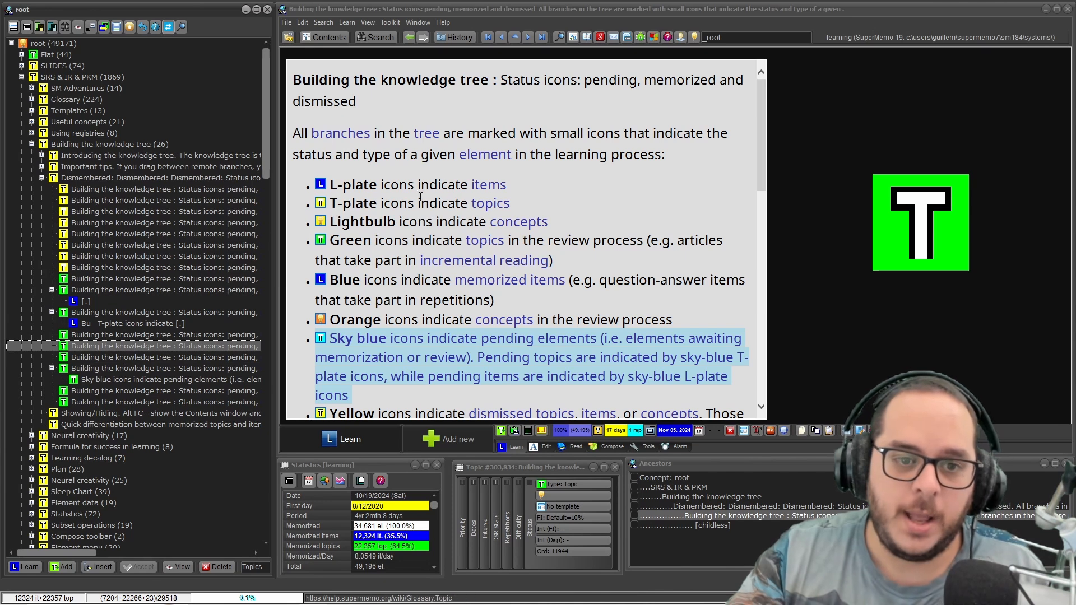
{"action": "left_click", "coordinate": [114, 178]}
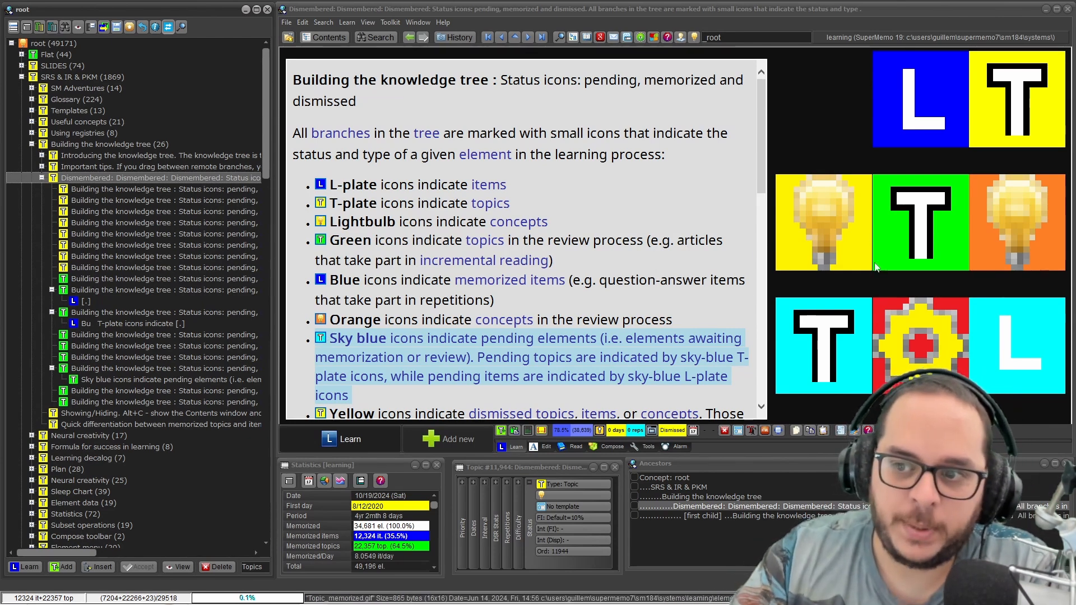
{"action": "left_click", "coordinate": [929, 348]}
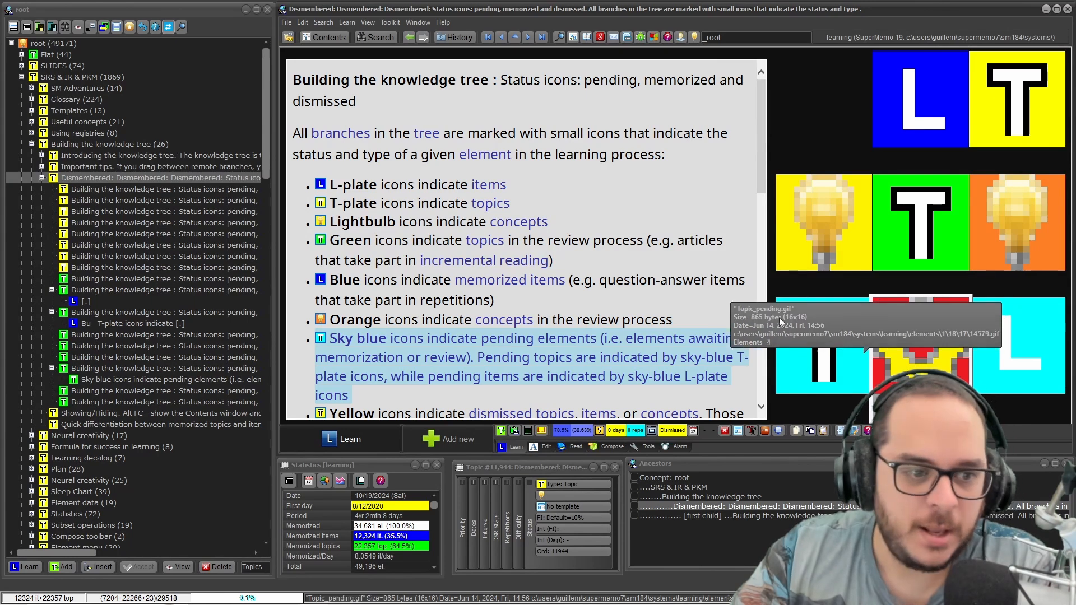
{"action": "left_click", "coordinate": [149, 237]}
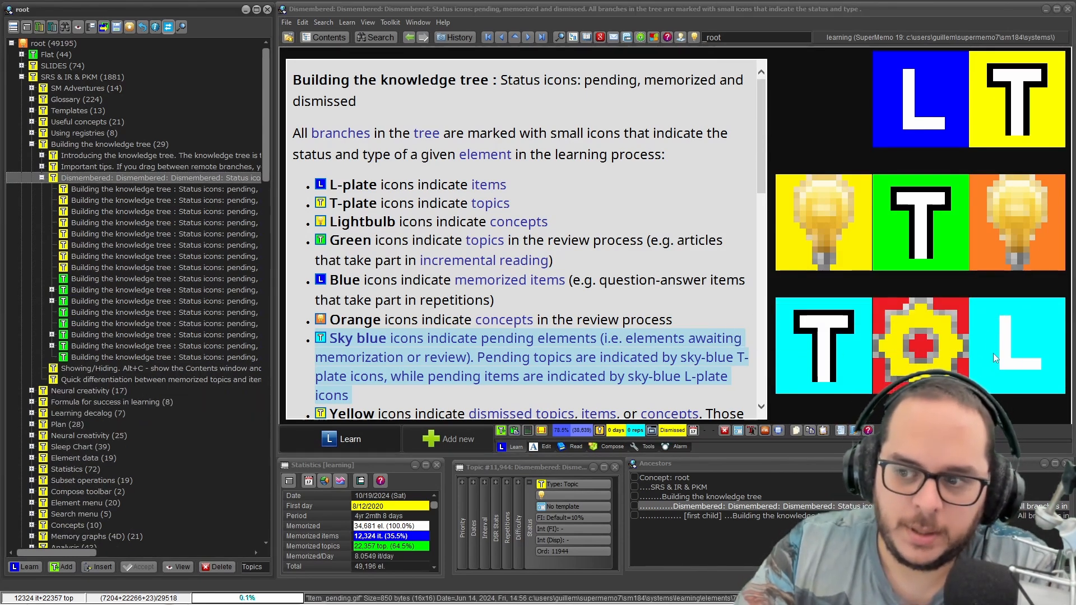
Step: Delete the last child element of the dismembered status icons article, the one holding the sky-blue L image
{"action": "left_click", "coordinate": [99, 357]}
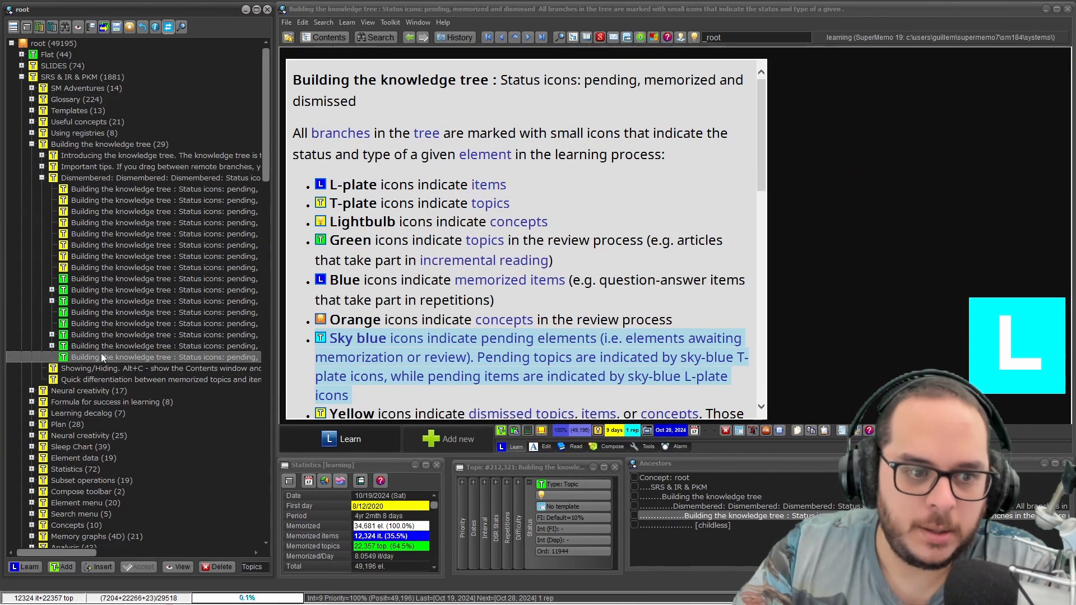
{"action": "key", "text": "Delete"}
{"action": "key", "text": "Return"}
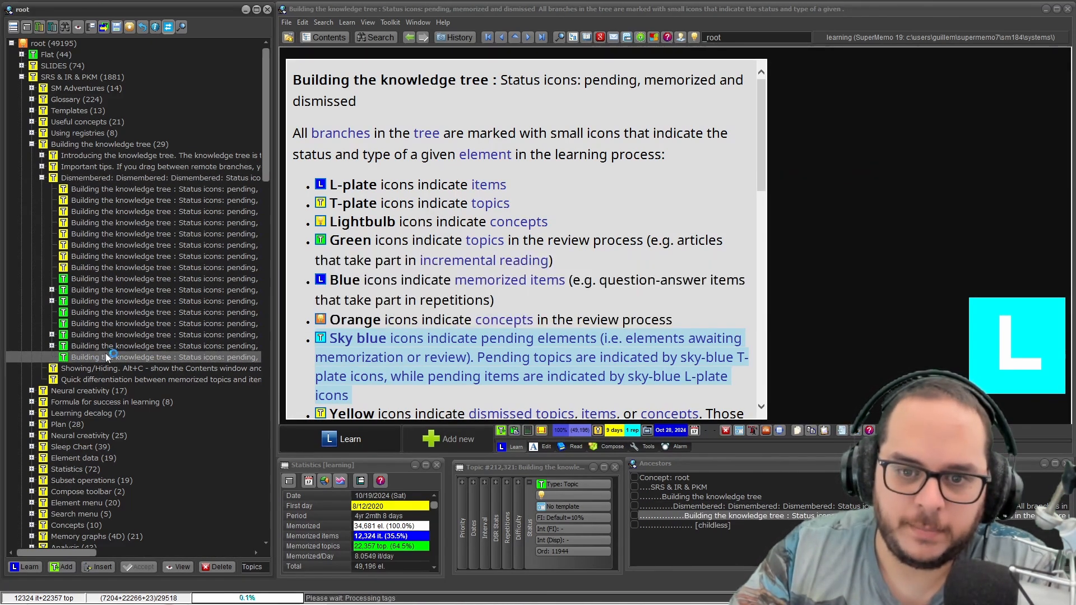